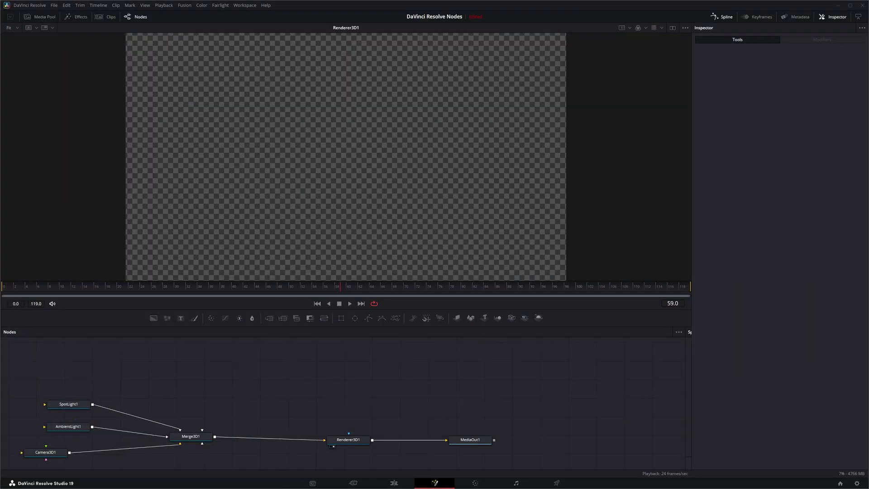
# In Blender, select the two-box mesh Cube.001 and switch it into Edit Mode.
pyautogui.click(416, 481)
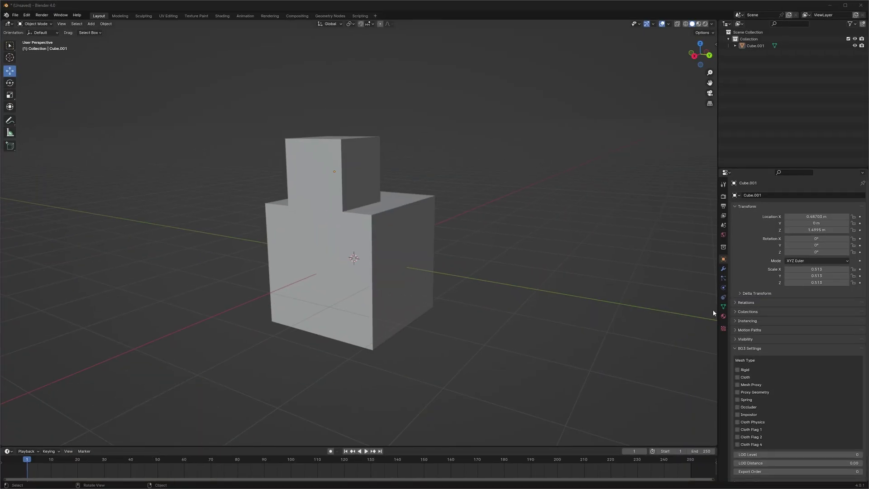
pyautogui.moveTo(236, 109); pyautogui.dragTo(475, 367)
pyautogui.click(196, 255)
pyautogui.click(374, 254)
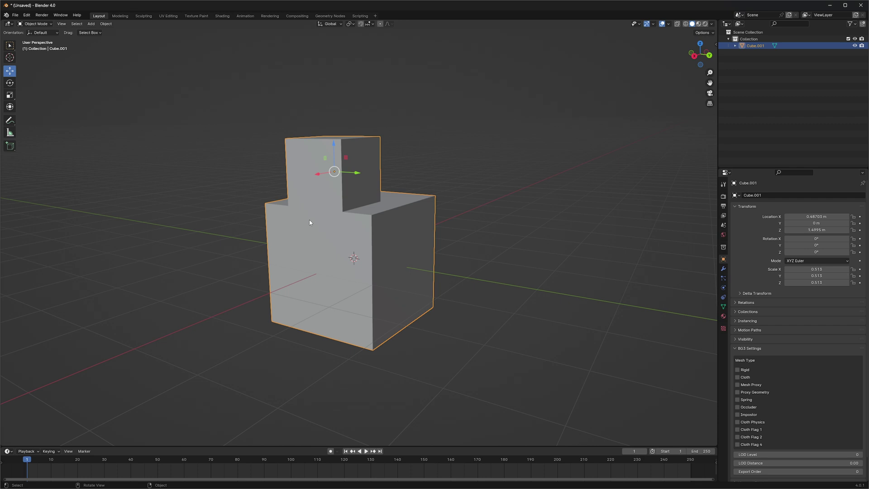
pyautogui.click(237, 174)
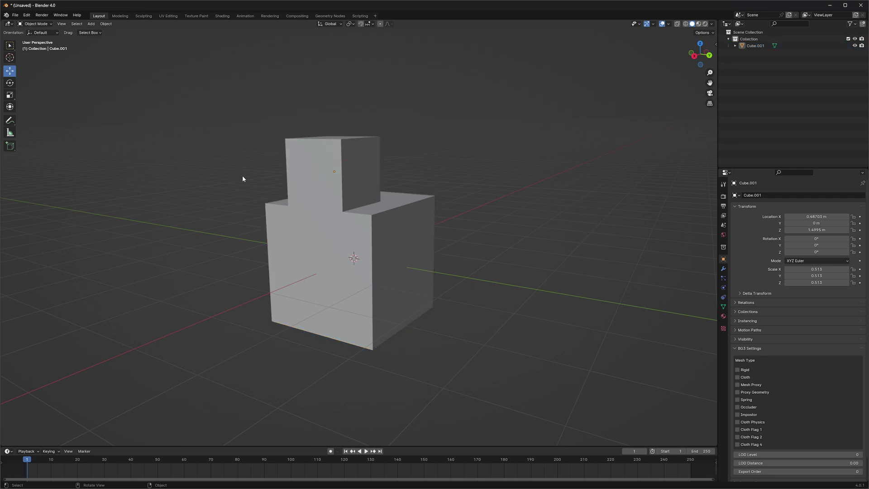
pyautogui.click(33, 24)
pyautogui.click(330, 177)
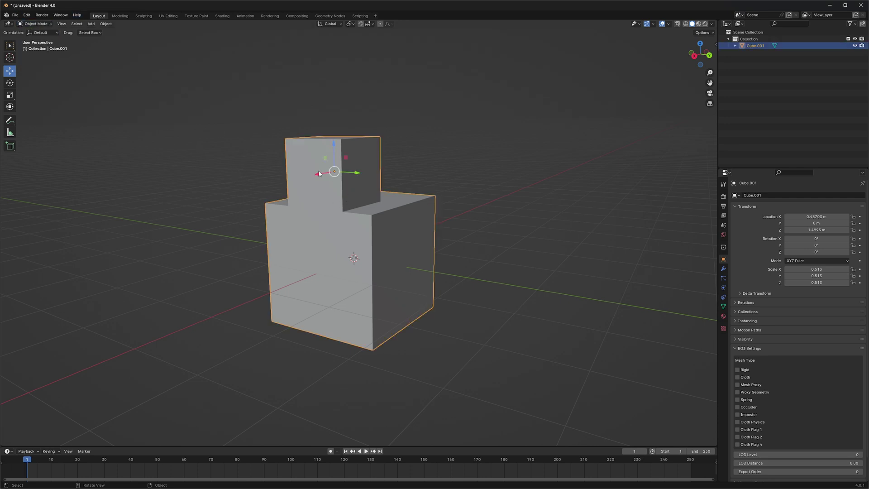
pyautogui.click(33, 25)
pyautogui.click(35, 39)
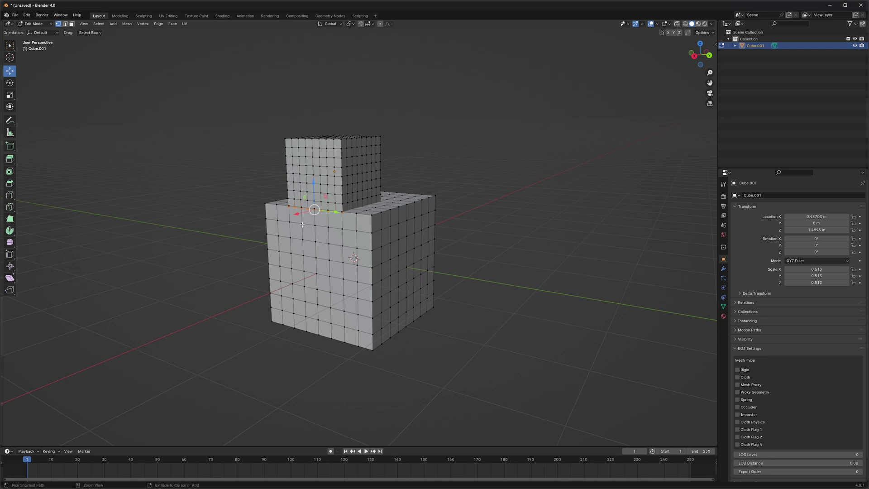
# Deselect all of Cube.001's vertices and zoom in on the front face.
pyautogui.click(213, 237)
pyautogui.scroll(8, 297, 248)
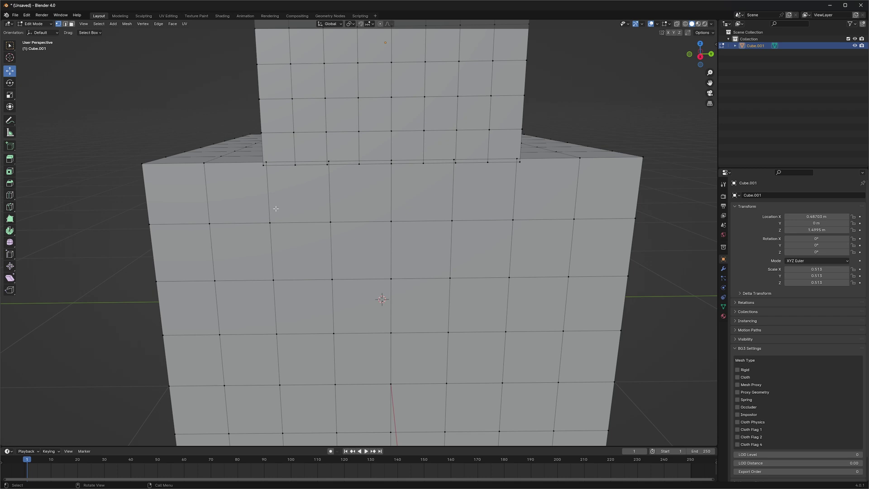
pyautogui.scroll(2, 258, 189)
pyautogui.scroll(-1, 348, 173)
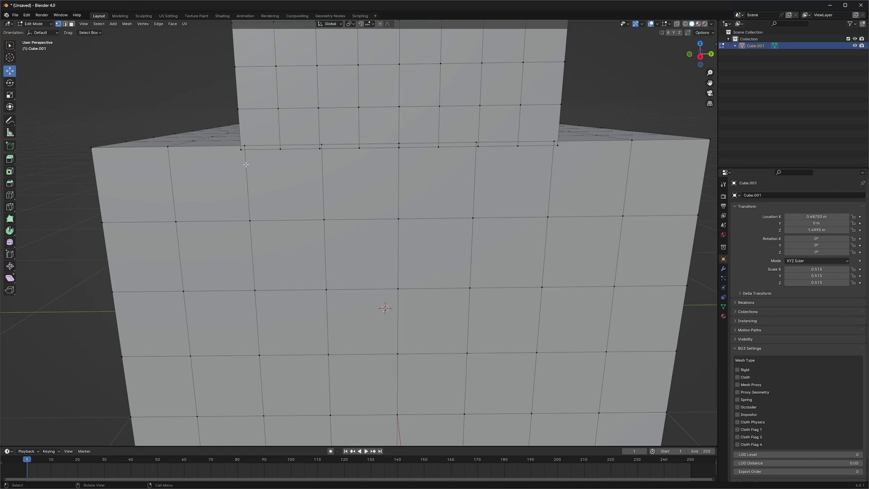
# Box-select the seam vertices between the boxes after undoing a first trial lift.
pyautogui.moveTo(213, 166); pyautogui.dragTo(576, 144)
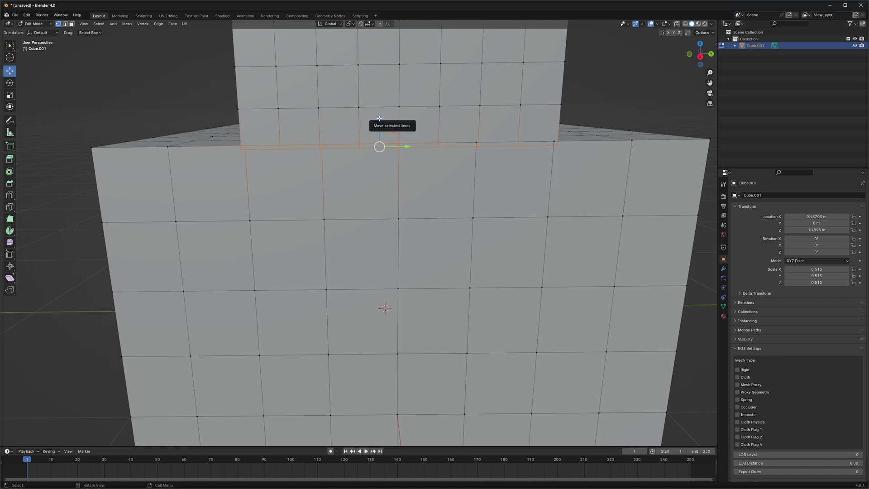
pyautogui.moveTo(379, 119); pyautogui.dragTo(380, 115)
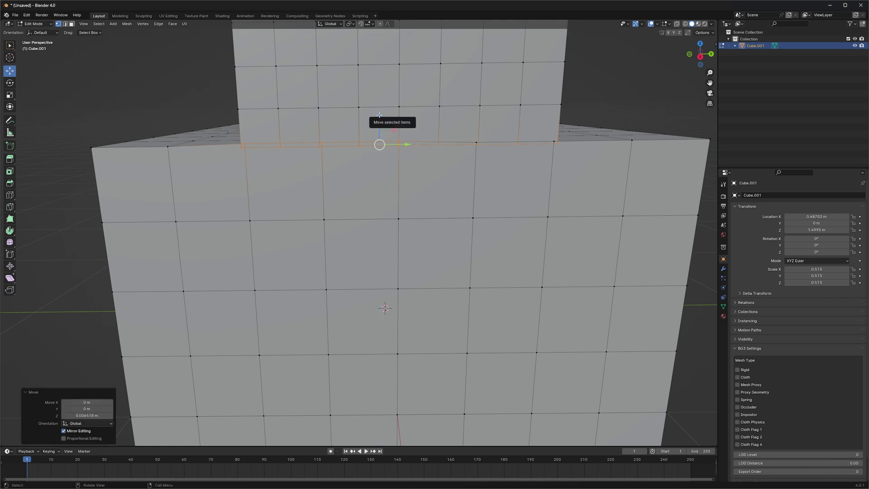
pyautogui.hotkey('ctrl', 'z')
pyautogui.moveTo(209, 180); pyautogui.dragTo(575, 146)
pyautogui.moveTo(572, 181); pyautogui.dragTo(571, 178)
# Lift the left and right seam vertices about 0.01 m on Z, then inspect the seam.
pyautogui.moveTo(211, 161); pyautogui.dragTo(552, 121)
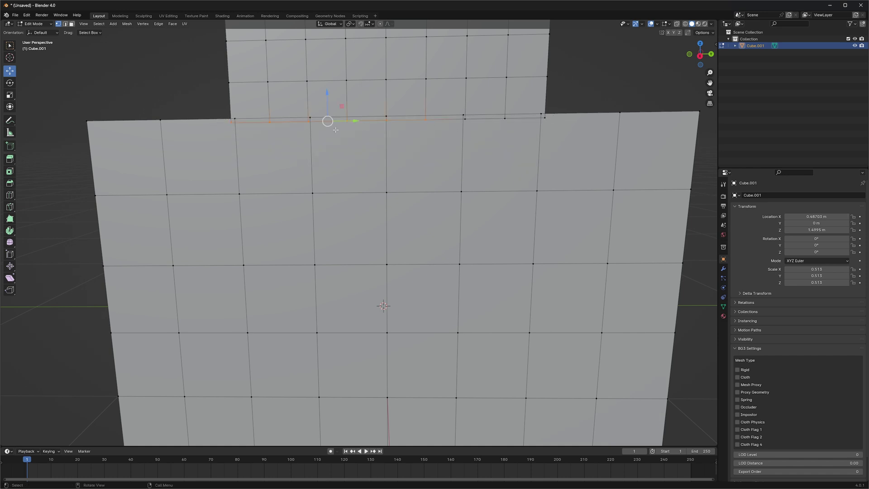
pyautogui.moveTo(329, 93); pyautogui.dragTo(327, 89)
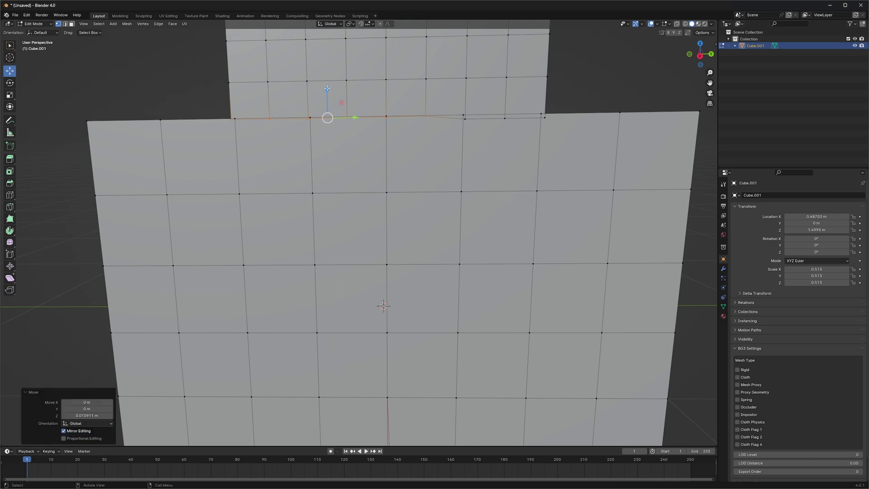
pyautogui.moveTo(453, 133); pyautogui.dragTo(552, 118)
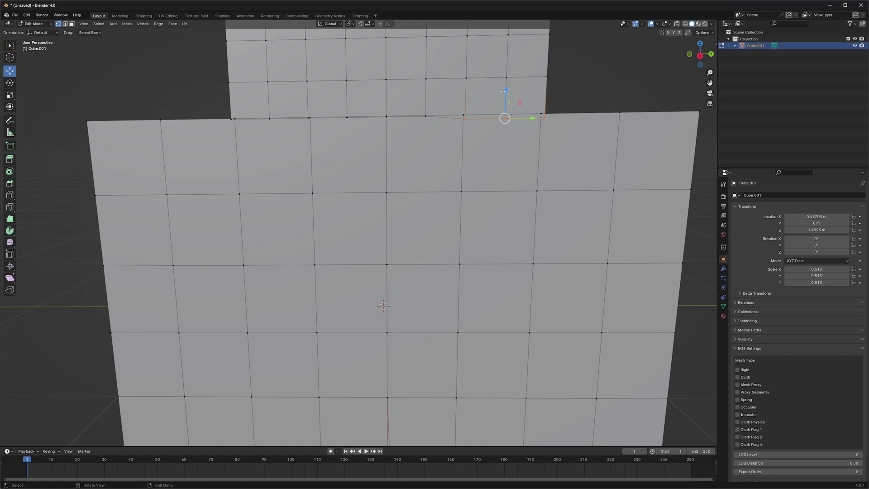
pyautogui.moveTo(503, 90); pyautogui.dragTo(504, 85)
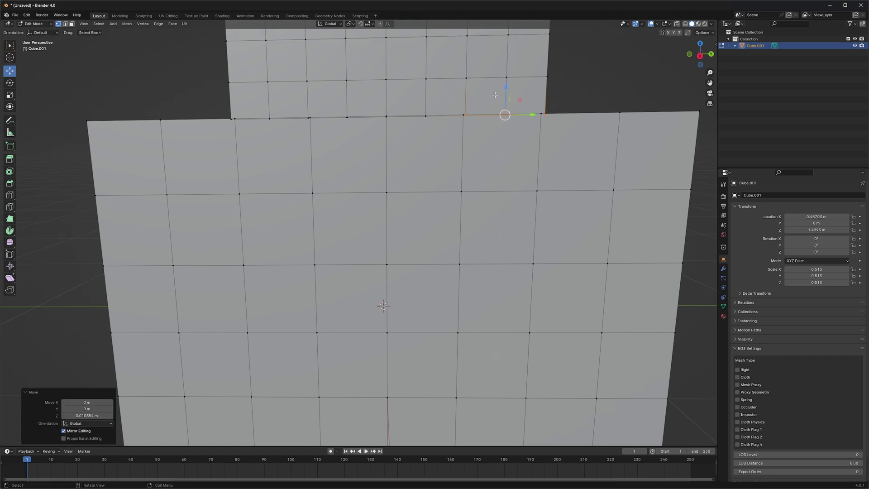
pyautogui.scroll(5, 310, 154)
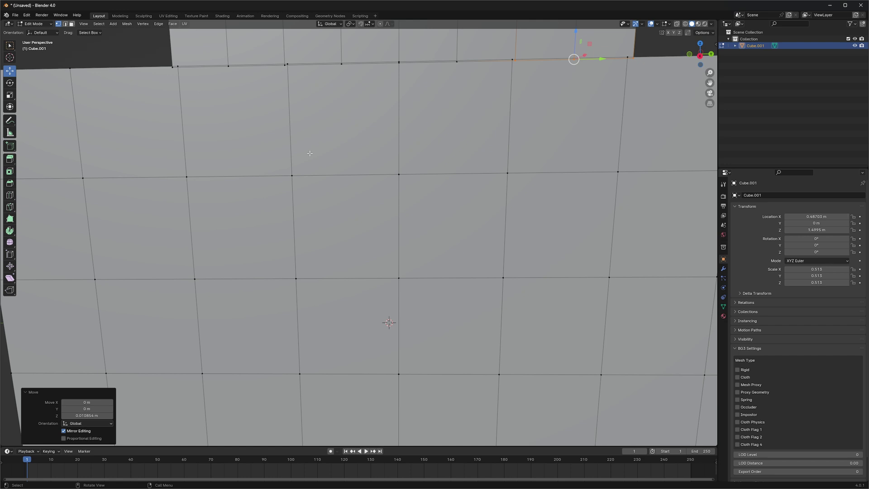
pyautogui.moveTo(306, 137); pyautogui.dragTo(313, 185)
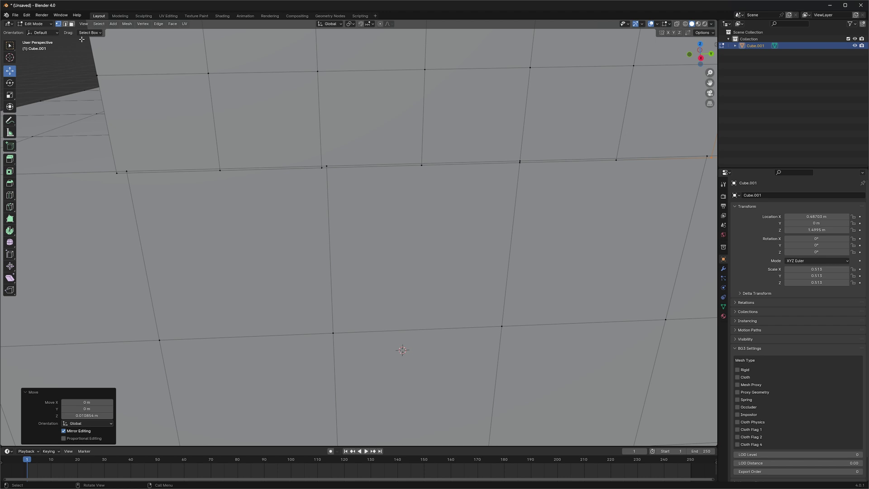
# Return Cube.001 to Object Mode and deselect the model.
pyautogui.click(35, 24)
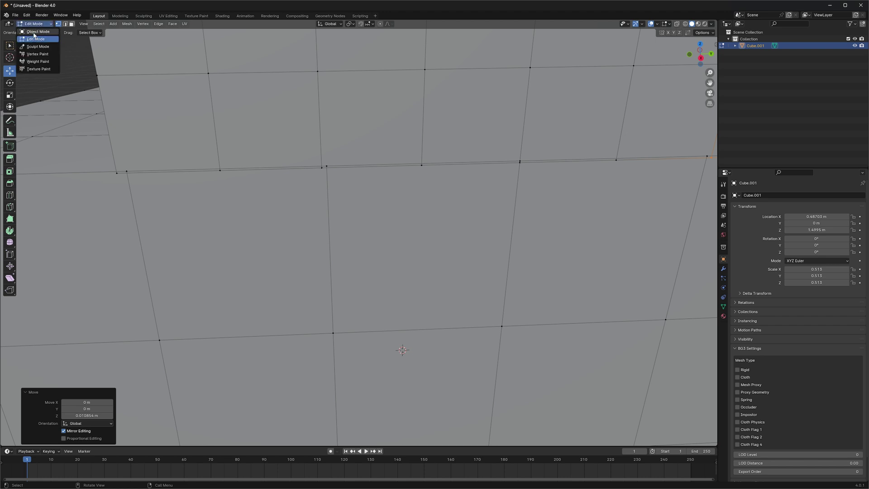
pyautogui.click(36, 32)
pyautogui.scroll(-10, 229, 197)
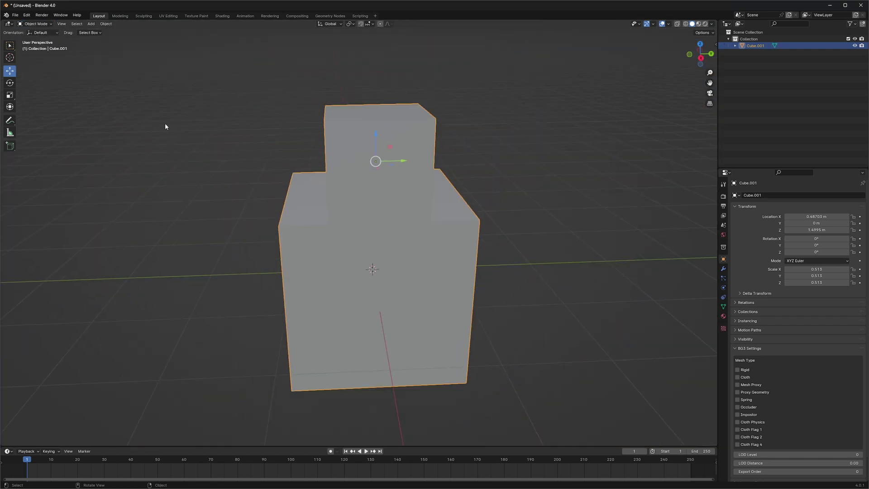
pyautogui.click(165, 125)
# Export the model as FBX, overwriting MissingVert.fbx in the Exported folder.
pyautogui.click(15, 15)
pyautogui.moveTo(44, 104)
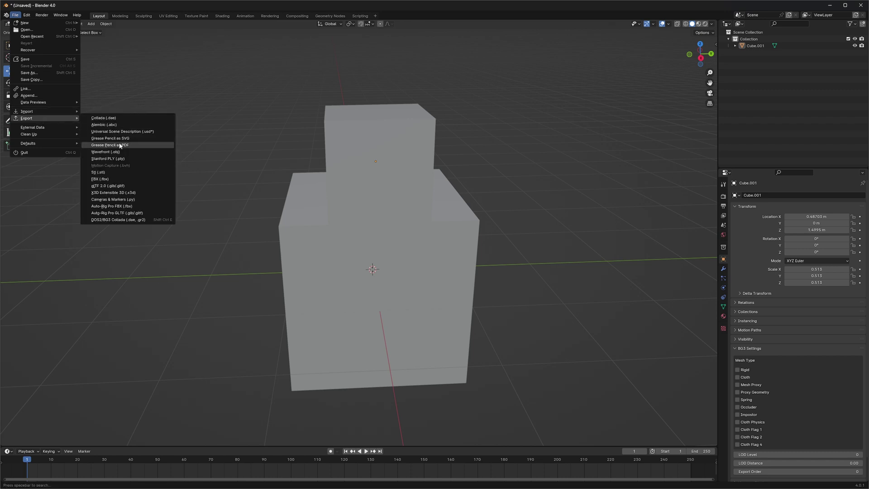
pyautogui.click(109, 178)
pyautogui.click(114, 107)
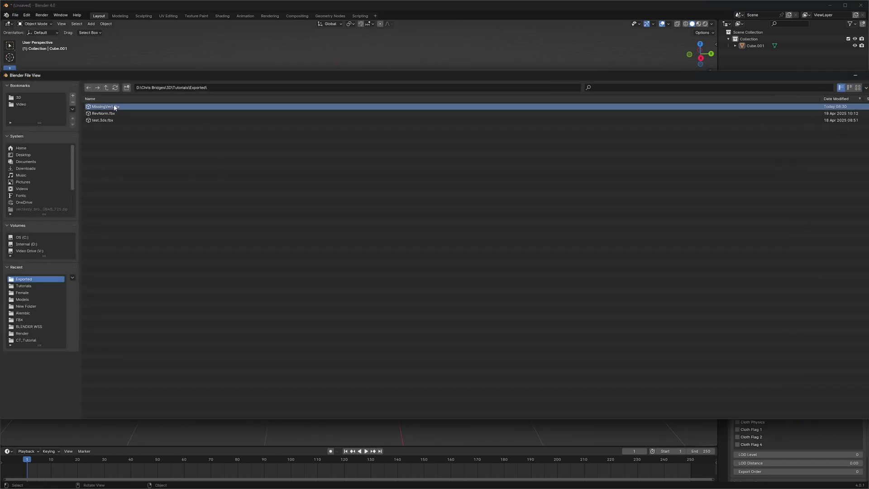
pyautogui.doubleClick(115, 107)
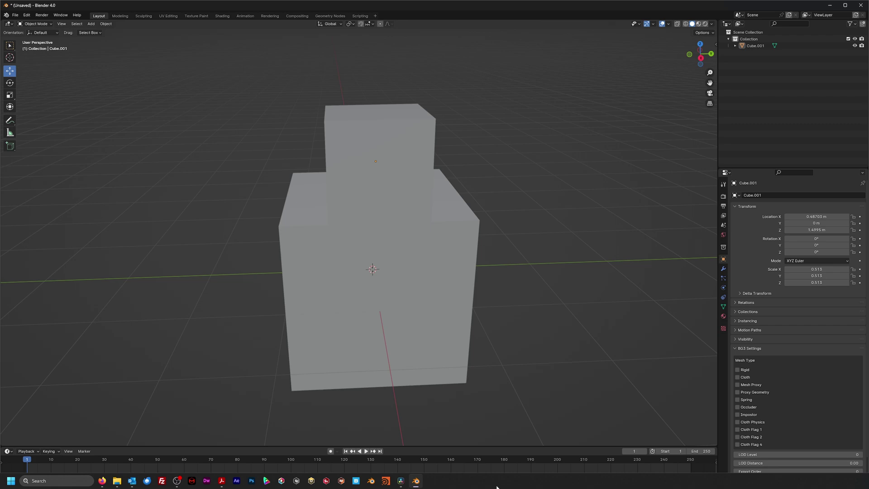
# In Fusion, add an FBXMesh3D node loading MissingVert.fbx and place it above Merge3D1.
pyautogui.click(400, 482)
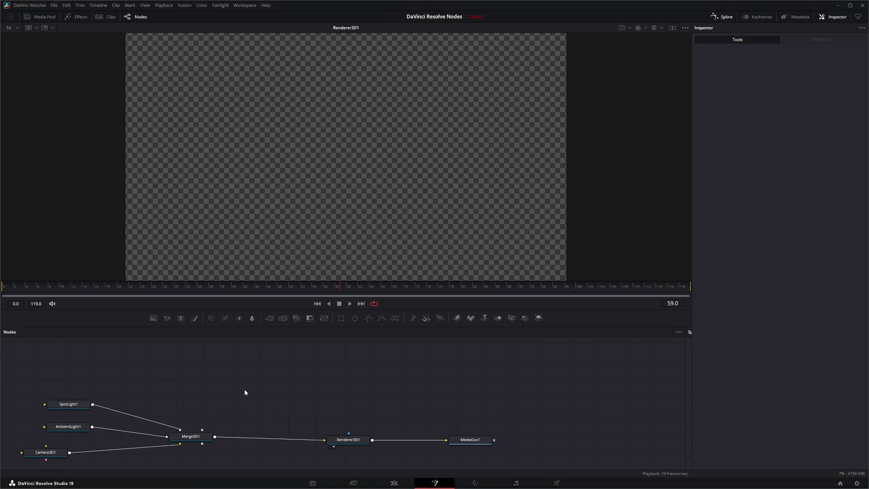
pyautogui.hotkey('ctrl', 'space')
pyautogui.write('fb')
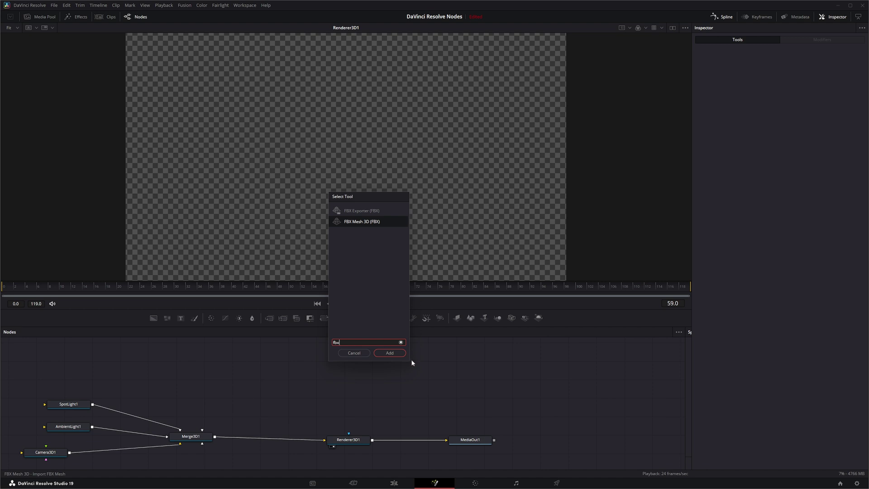
pyautogui.click(392, 354)
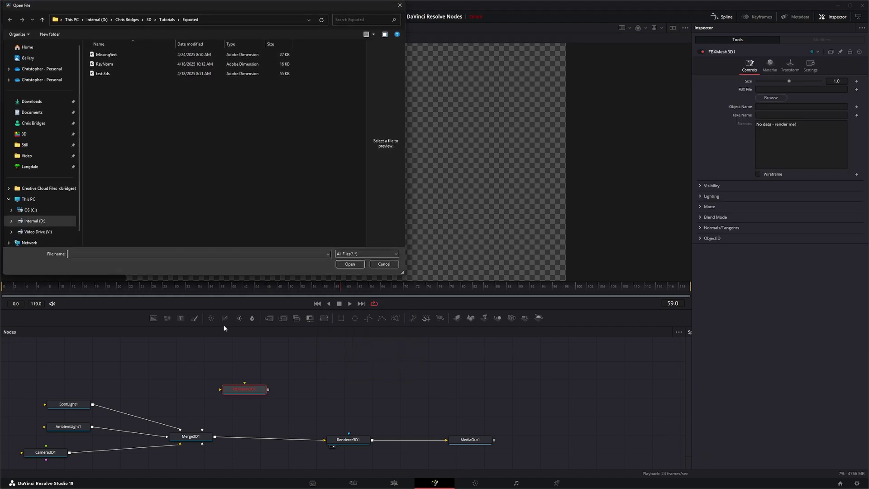
pyautogui.doubleClick(105, 55)
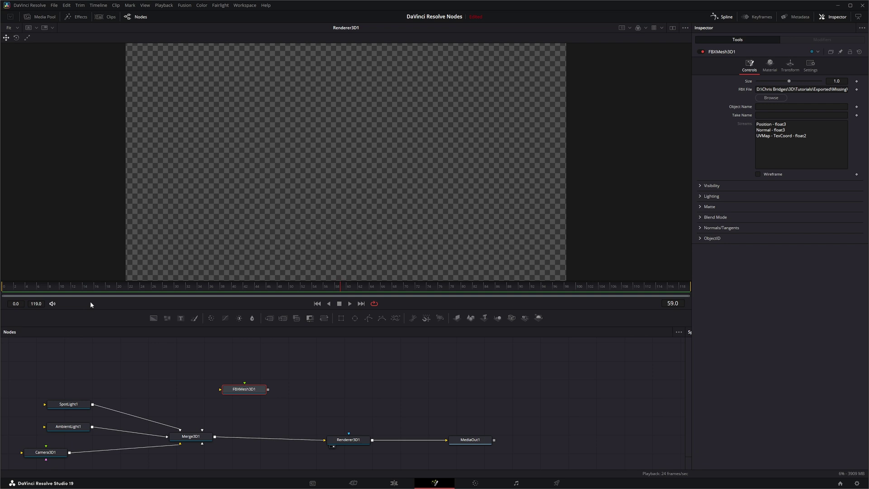
pyautogui.moveTo(237, 391); pyautogui.dragTo(202, 430)
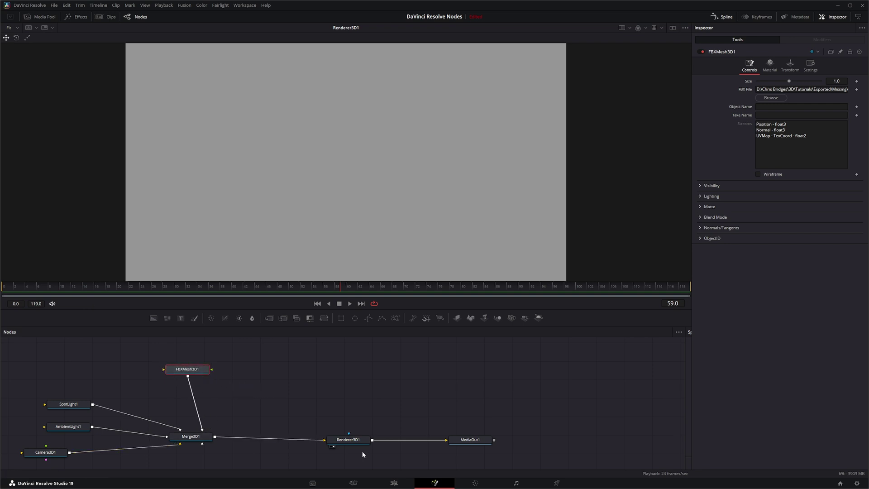
# Set FBXMesh3D1's Size to 0.01.
pyautogui.click(836, 81)
pyautogui.press('BackSpace')
pyautogui.write('.01')
pyautogui.press('Return')
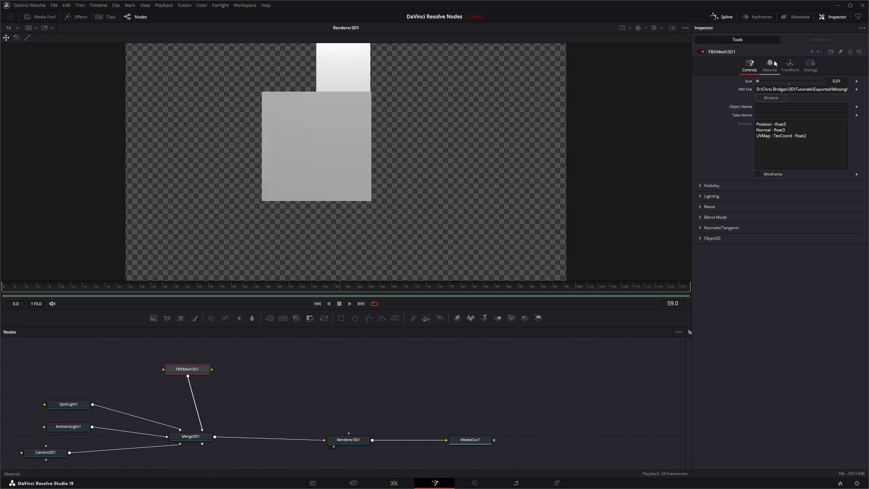
# Give the mesh a light cyan diffuse colour in its Material settings.
pyautogui.click(770, 65)
pyautogui.click(774, 89)
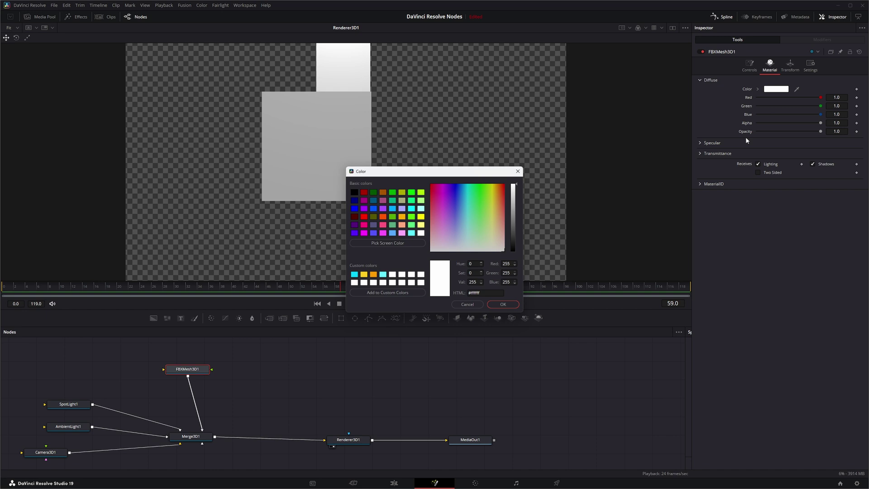
pyautogui.click(467, 227)
pyautogui.click(504, 305)
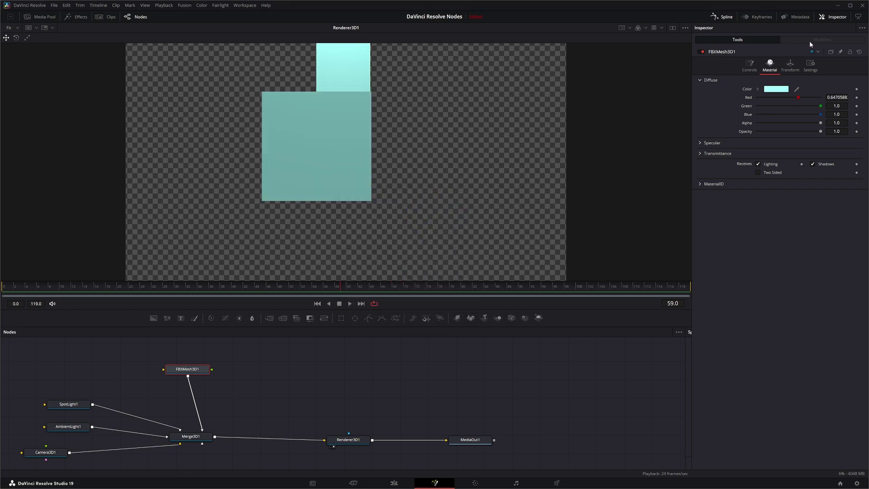
pyautogui.click(789, 65)
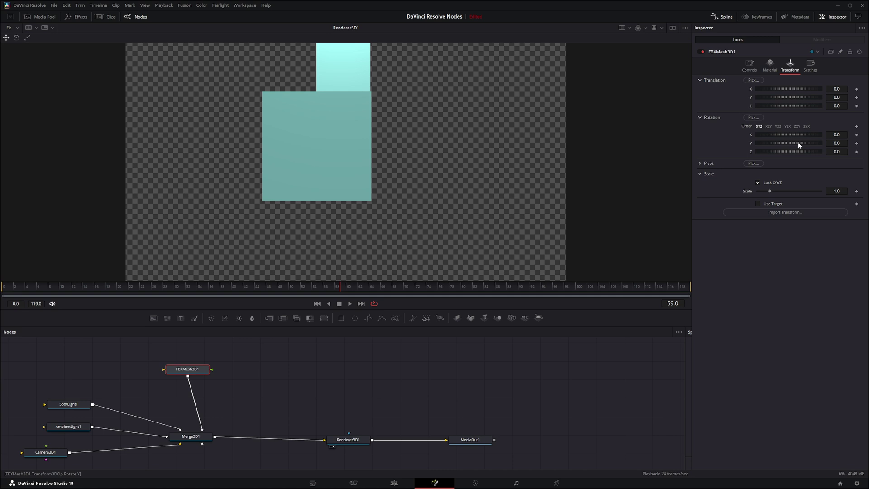
# Rotate the boxes to -45.5 on Y and zoom the viewer in on the seam.
pyautogui.moveTo(799, 144); pyautogui.dragTo(790, 144)
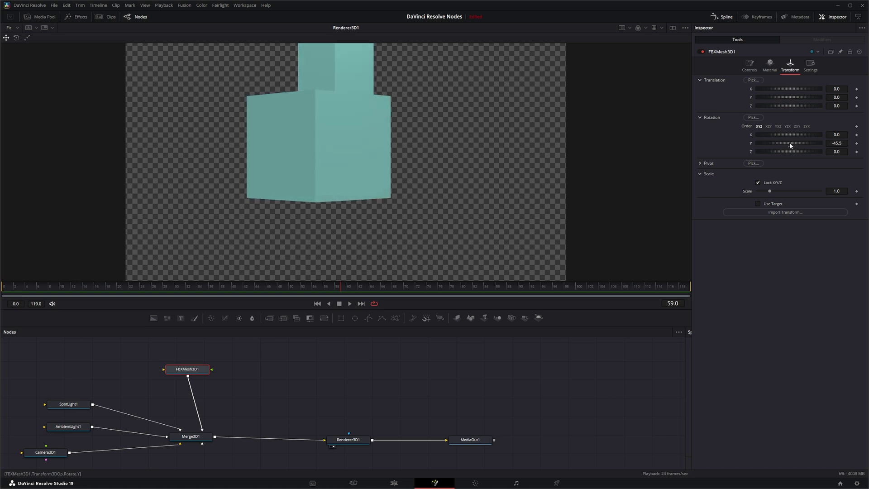
pyautogui.moveTo(343, 128); pyautogui.dragTo(285, 181)
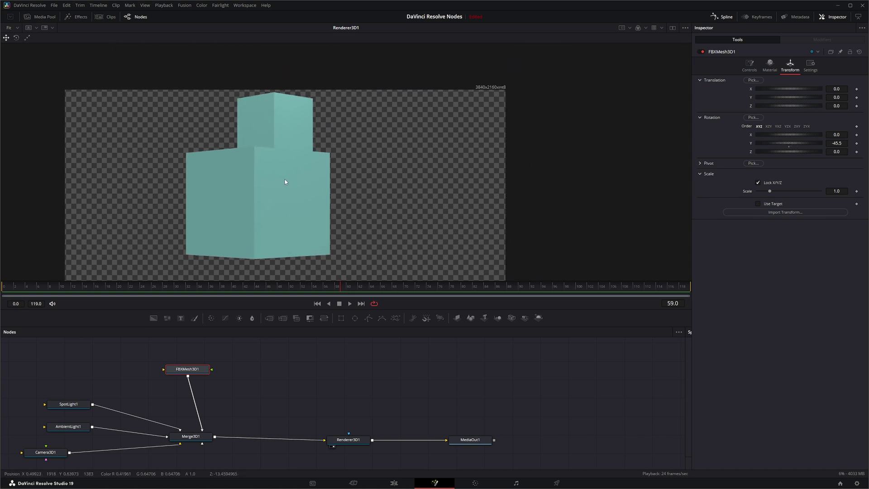
pyautogui.scroll(5, 285, 181)
pyautogui.moveTo(290, 127); pyautogui.dragTo(161, 225)
pyautogui.scroll(2, 104, 165)
pyautogui.scroll(2, 104, 165)
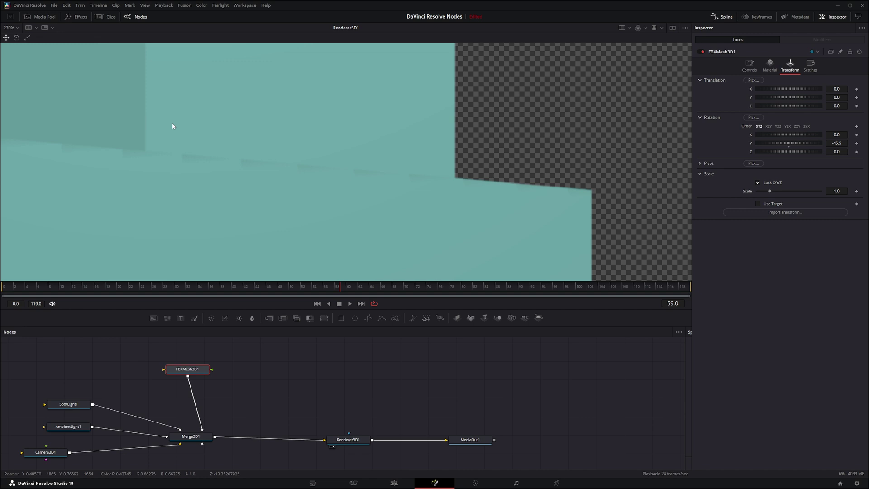
# Nudge the FBX node, load Merge3D1 into the viewer, and reselect FBXMesh3D1.
pyautogui.moveTo(188, 372); pyautogui.dragTo(201, 366)
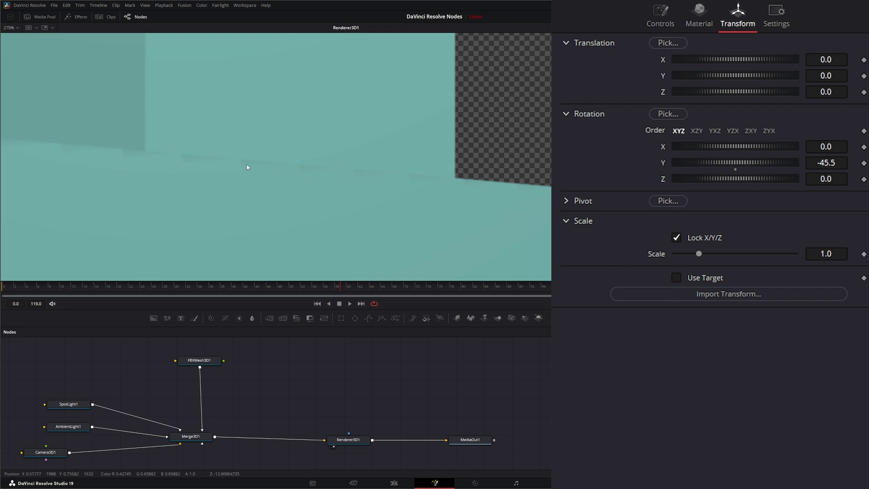
pyautogui.moveTo(190, 437); pyautogui.dragTo(206, 244)
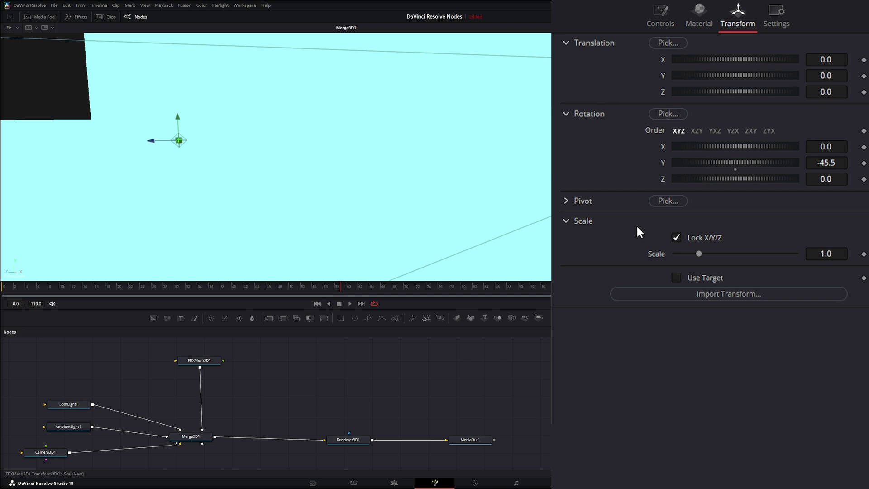
pyautogui.click(200, 359)
# Turn on Show Normals under FBXMesh3D1's Normals/Tangents options.
pyautogui.click(661, 17)
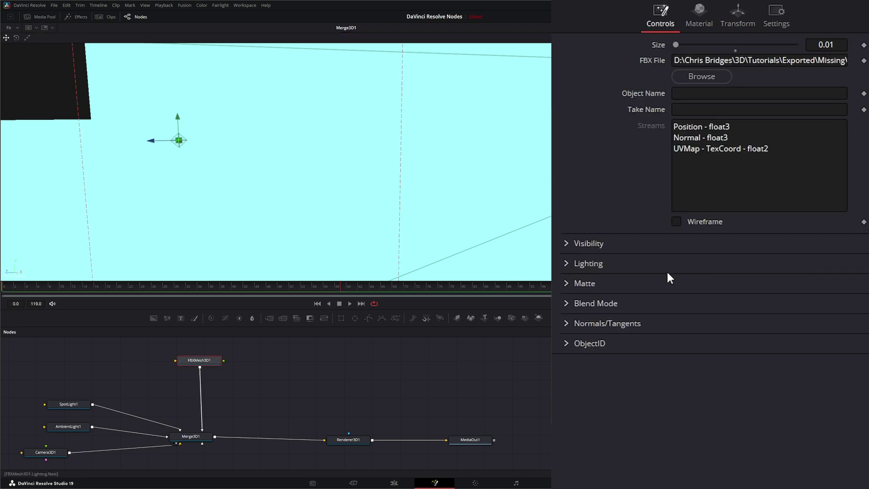
pyautogui.click(565, 322)
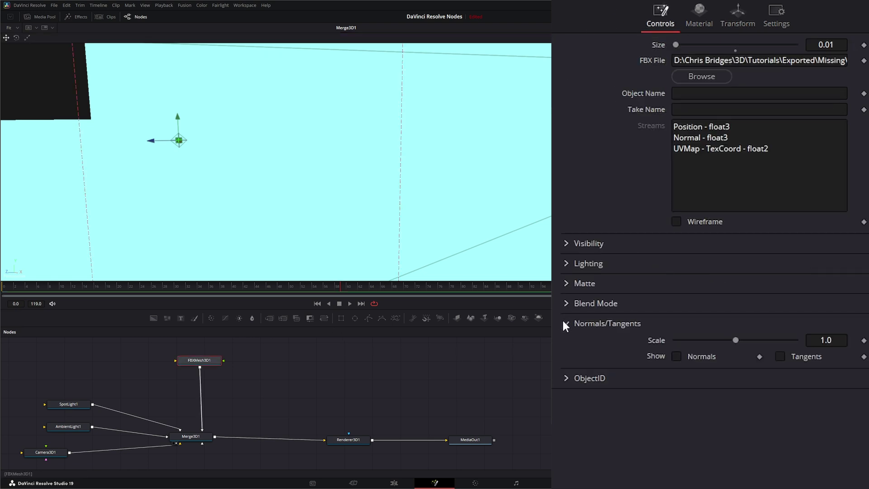
pyautogui.click(676, 356)
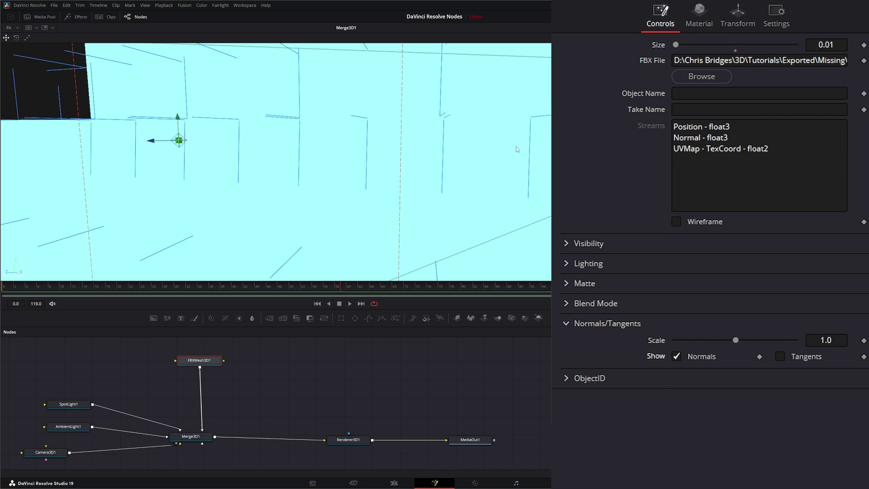
# Inspect the mesh zoomed in as a wireframe, then turn Wireframe off and deselect.
pyautogui.click(676, 221)
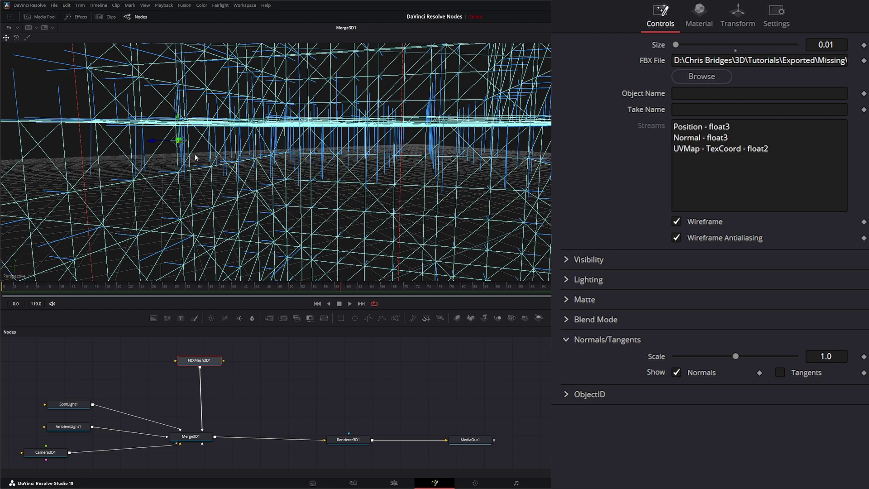
pyautogui.scroll(2, 116, 133)
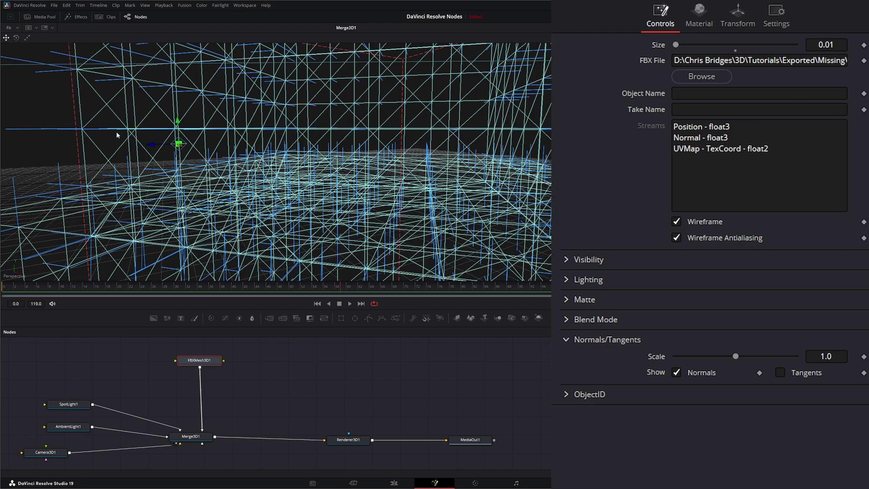
pyautogui.scroll(2, 131, 132)
pyautogui.scroll(4, 131, 135)
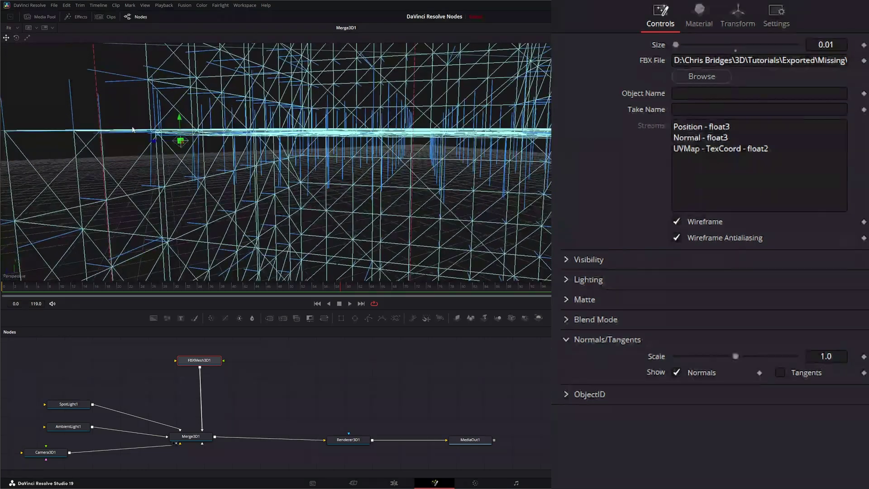
pyautogui.scroll(4, 131, 132)
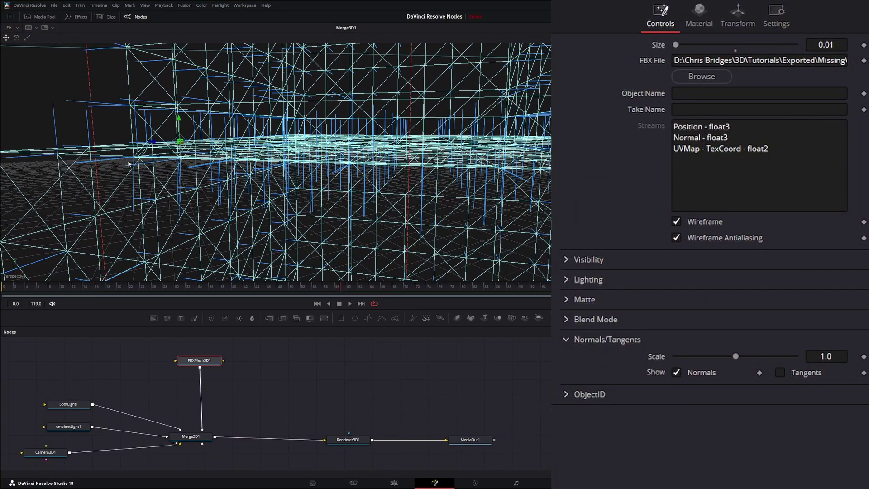
pyautogui.click(677, 220)
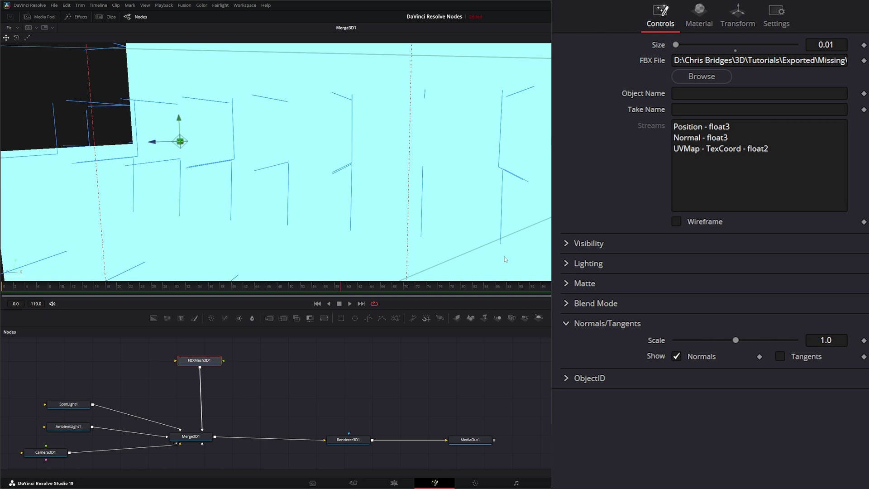
pyautogui.click(103, 136)
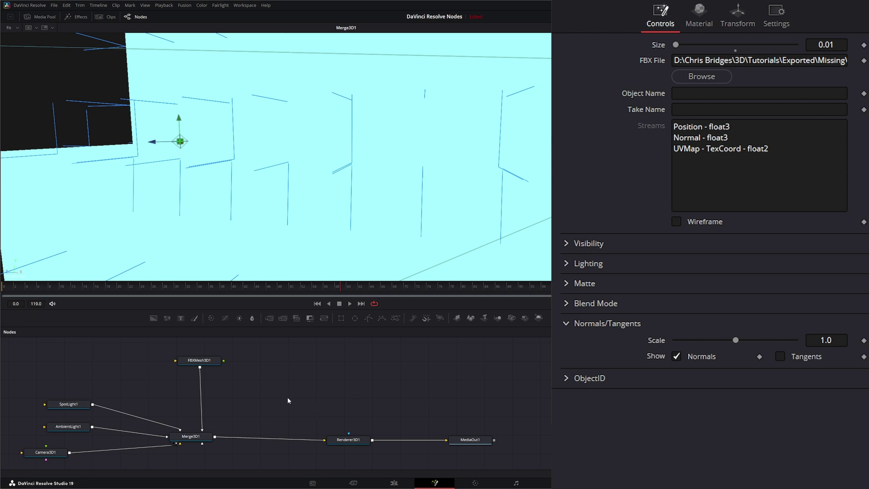
# Add a Weld3D node and insert it between FBXMesh3D1 and Merge3D1.
pyautogui.hotkey('shift', 'space')
pyautogui.write('wel')
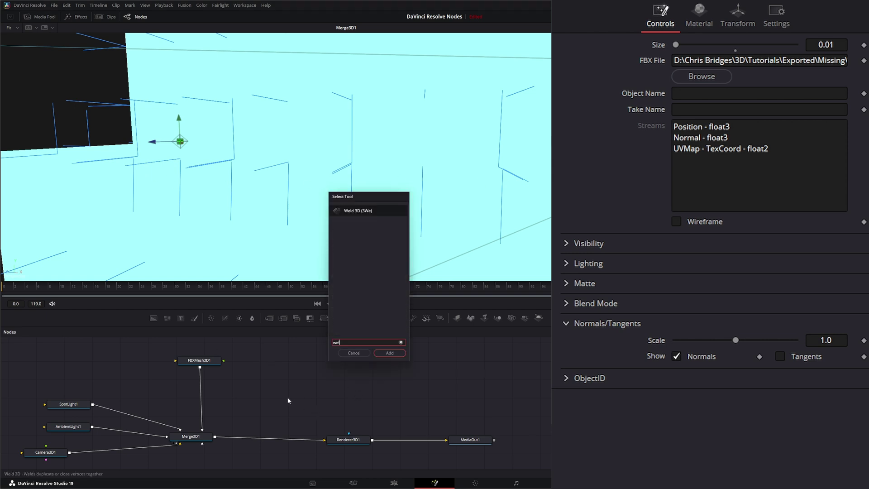
pyautogui.write('d')
pyautogui.press('Return')
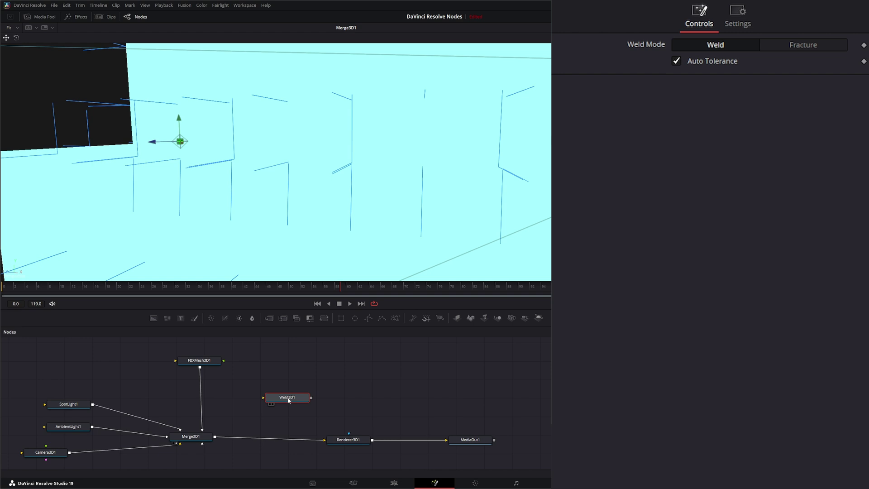
pyautogui.moveTo(287, 400); pyautogui.dragTo(201, 404)
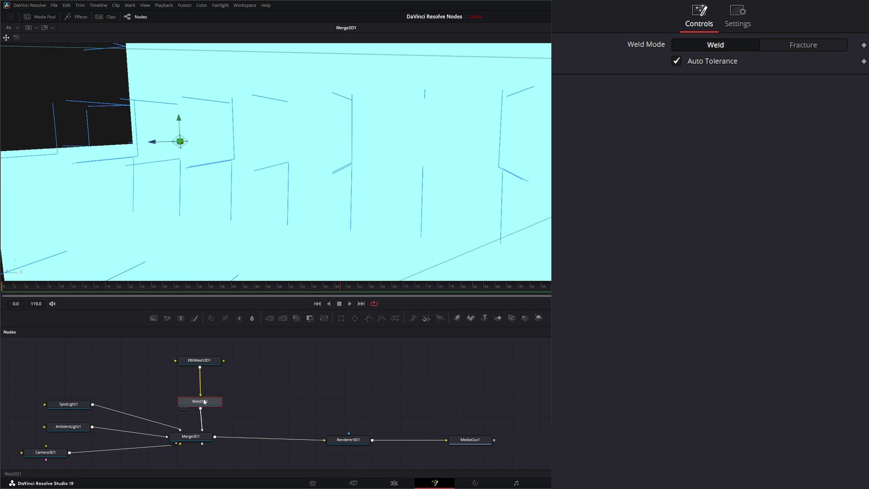
pyautogui.moveTo(204, 402); pyautogui.dragTo(201, 388)
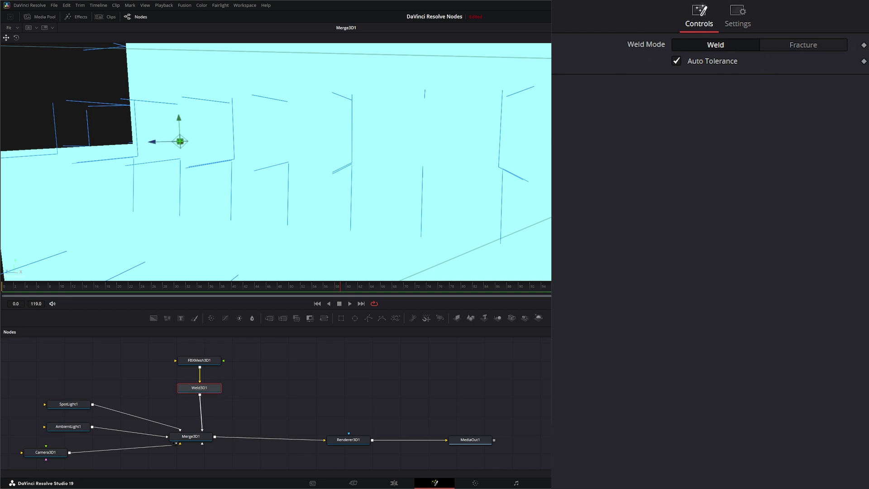
# Compare Fracture and Weld modes, ending on Weld, then bypass and re-enable Weld3D1 with Ctrl+P.
pyautogui.click(808, 44)
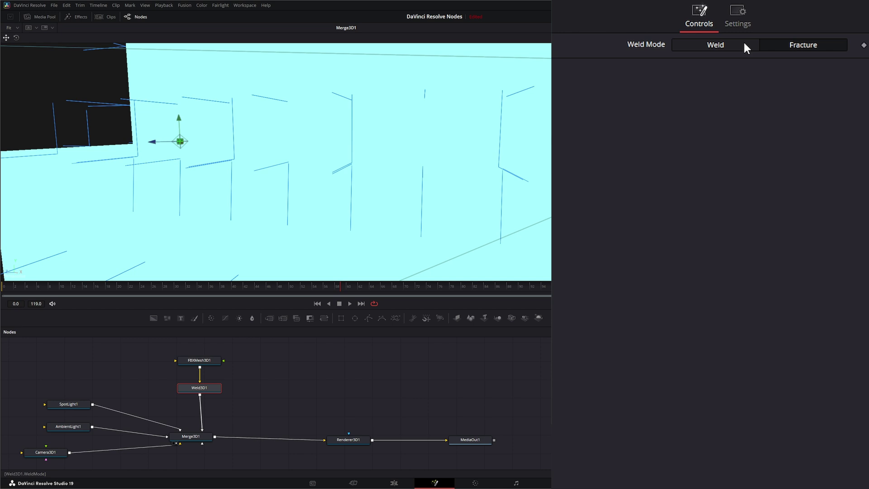
pyautogui.click(719, 44)
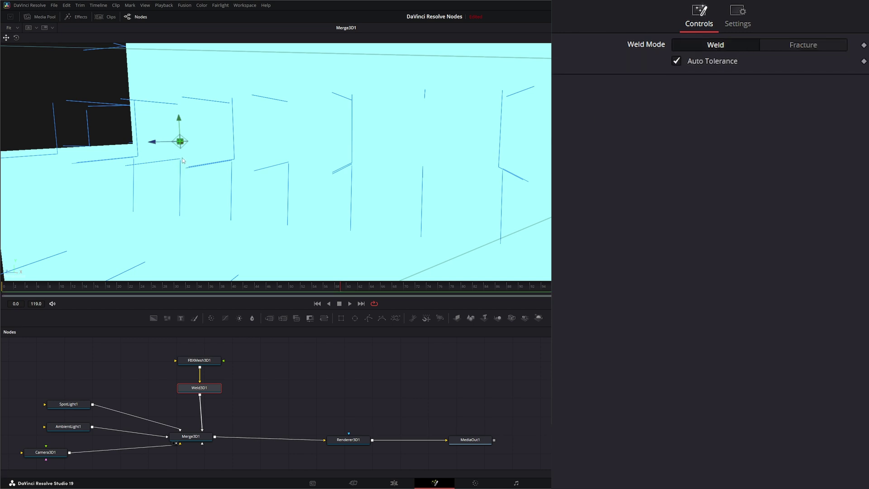
pyautogui.click(808, 44)
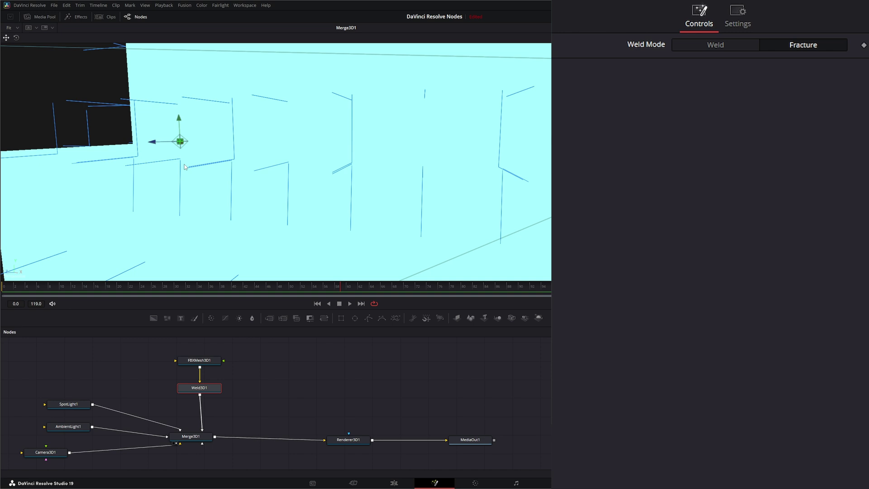
pyautogui.click(715, 45)
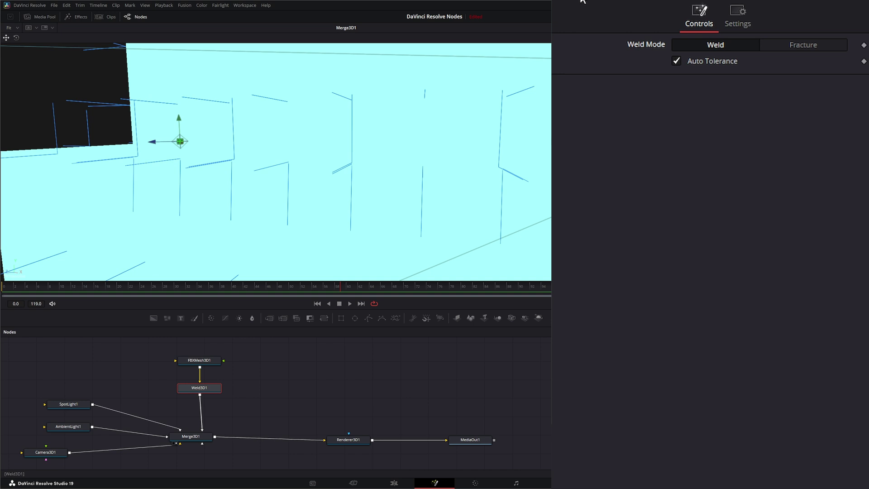
pyautogui.hotkey('ctrl', 'p')
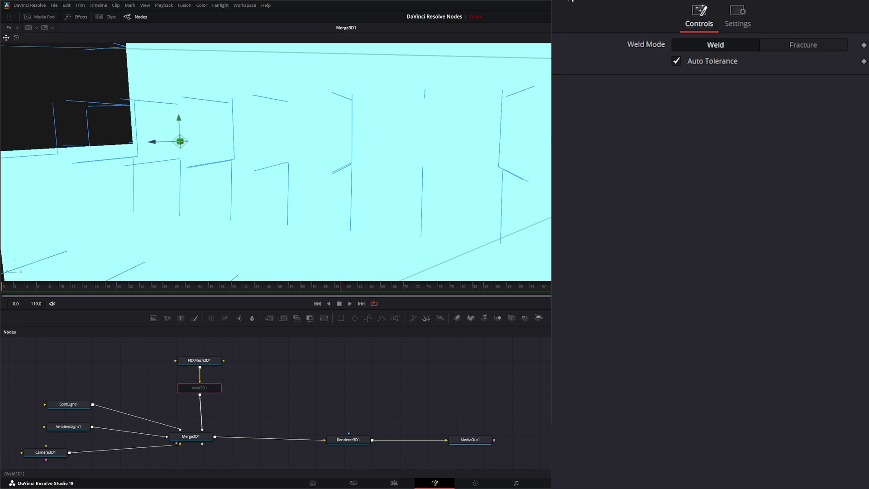
pyautogui.hotkey('ctrl', 'p')
pyautogui.hotkey('ctrl', 'p')
pyautogui.hotkey('ctrl', 'p')
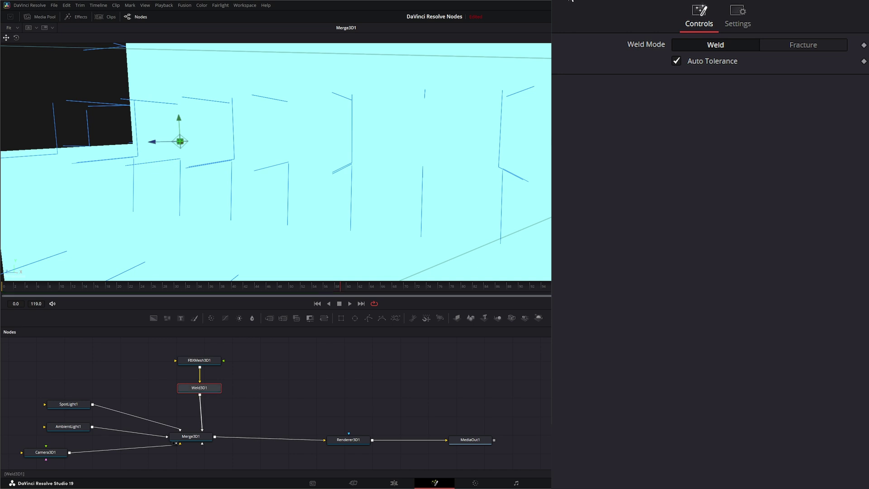
# Turn off Auto Tolerance on Weld3D1, keep World coordinates, and drag Tolerance to test manual values.
pyautogui.click(677, 60)
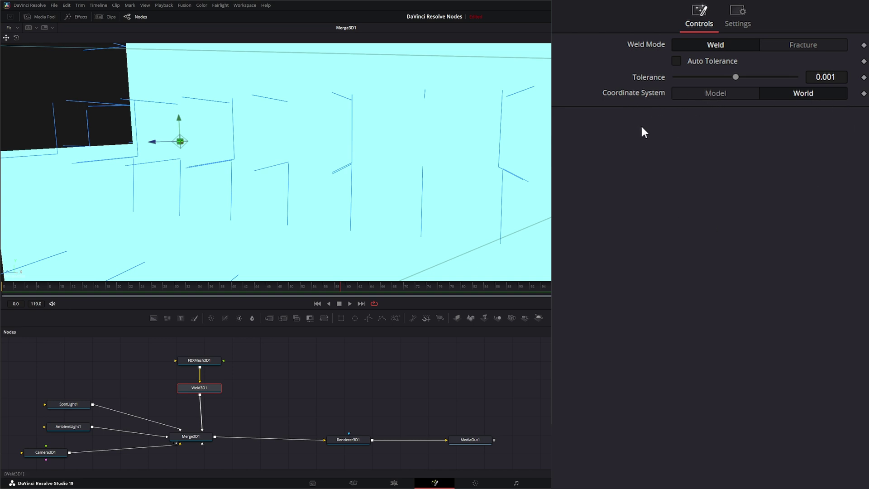
pyautogui.click(706, 93)
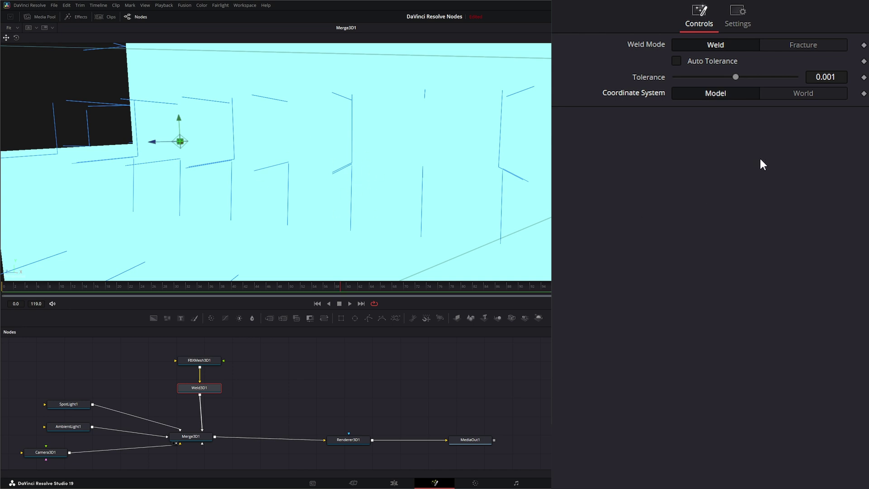
pyautogui.click(811, 94)
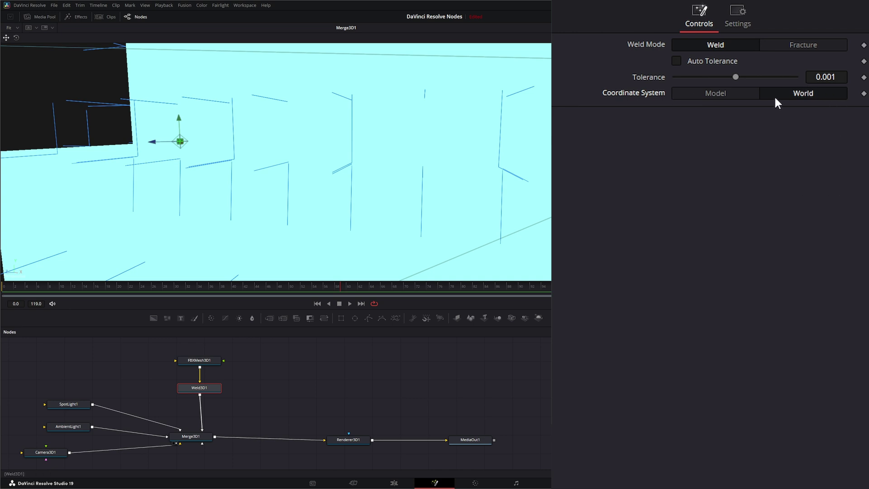
pyautogui.moveTo(735, 76); pyautogui.dragTo(805, 79)
pyautogui.moveTo(746, 80); pyautogui.dragTo(686, 90)
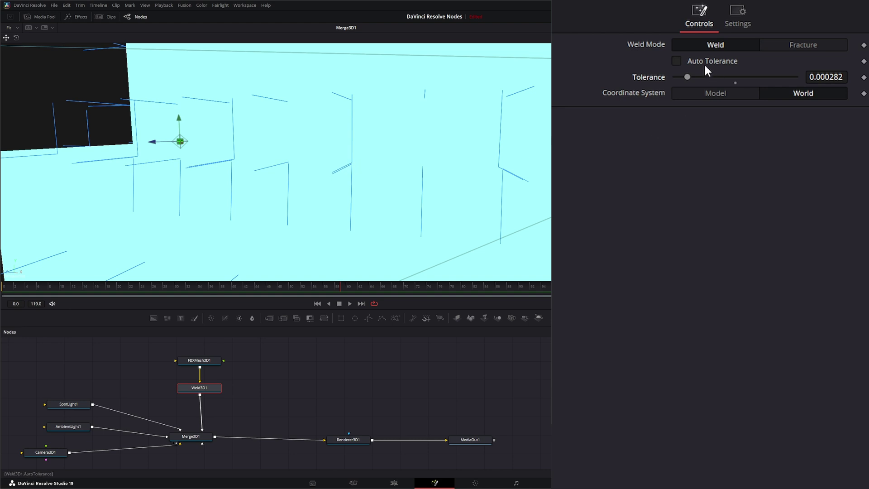
# Try Weld3D1 tolerances of 1.0, 0.45, 0.001 and 0.0001, then settle on 0.03.
pyautogui.moveTo(687, 77); pyautogui.dragTo(812, 83)
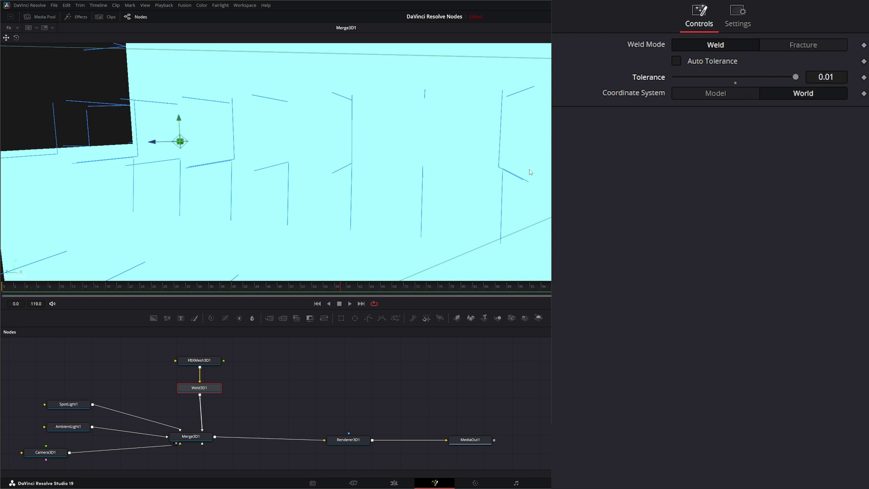
pyautogui.click(824, 78)
pyautogui.write('1')
pyautogui.press('Return')
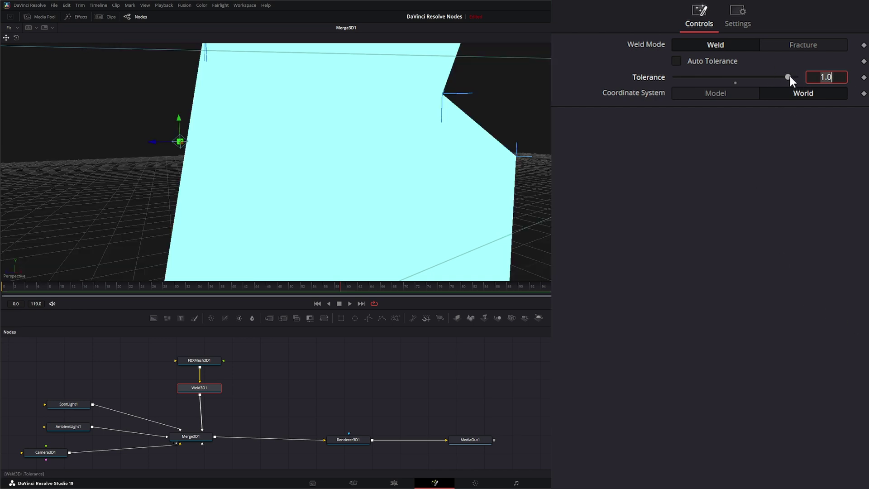
pyautogui.moveTo(788, 77); pyautogui.dragTo(752, 77)
pyautogui.doubleClick(652, 80)
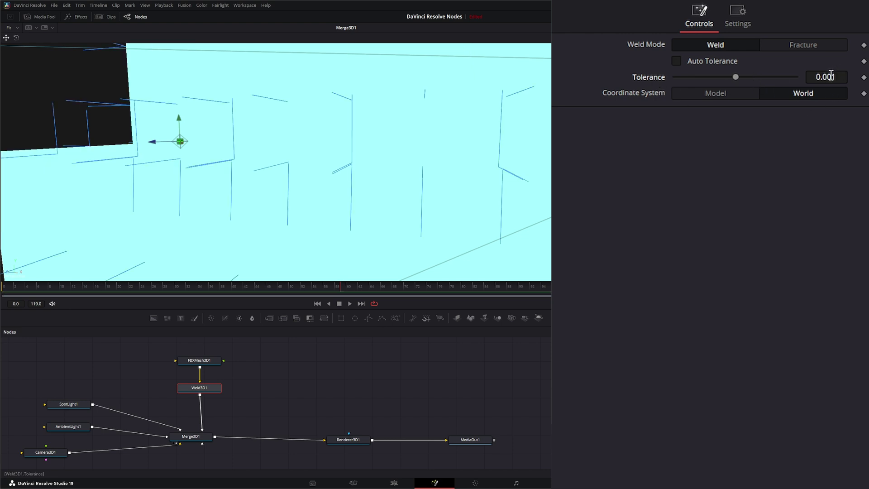
pyautogui.moveTo(826, 77); pyautogui.dragTo(823, 77)
pyautogui.moveTo(733, 79); pyautogui.dragTo(734, 80)
pyautogui.click(736, 81)
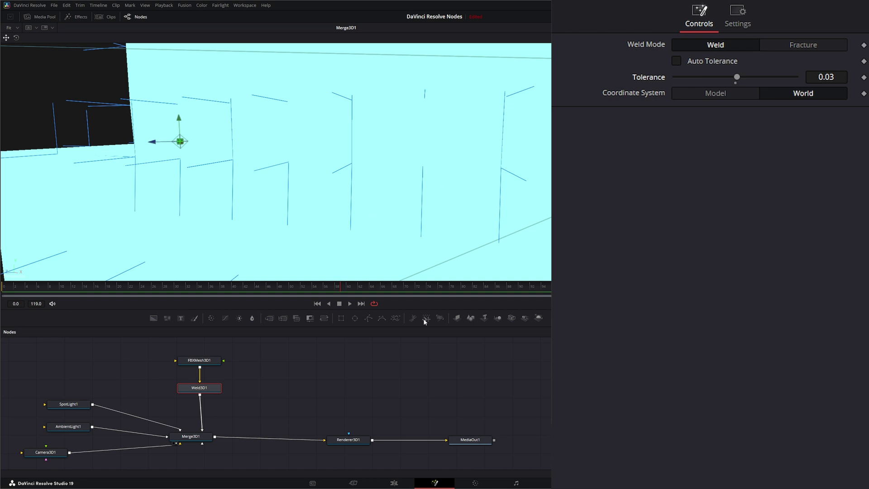
# Show Renderer3D1's teal boxes in the viewer at 135% zoom and move Weld3D1 beside FBXMesh3D1.
pyautogui.moveTo(349, 440); pyautogui.dragTo(324, 219)
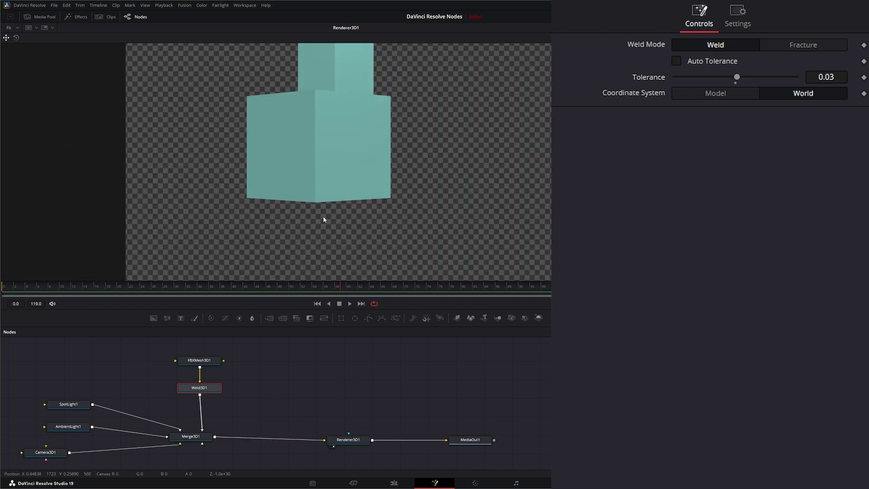
pyautogui.scroll(4, 351, 103)
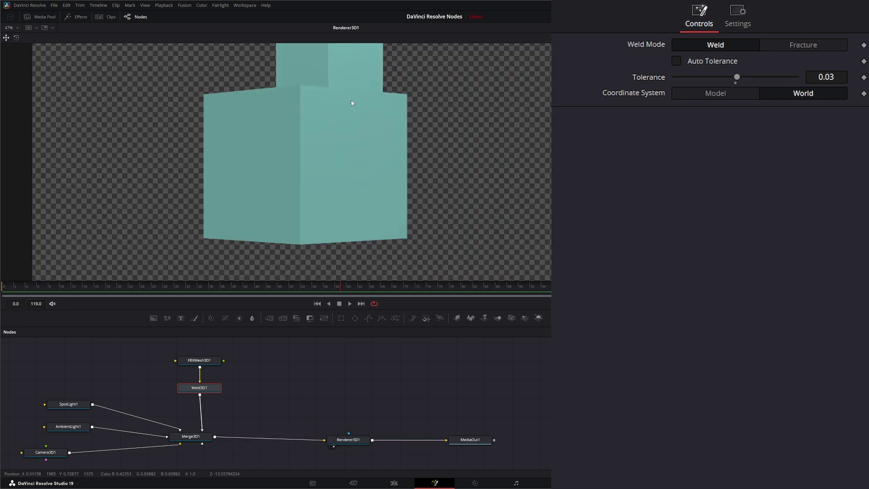
pyautogui.scroll(2, 260, 206)
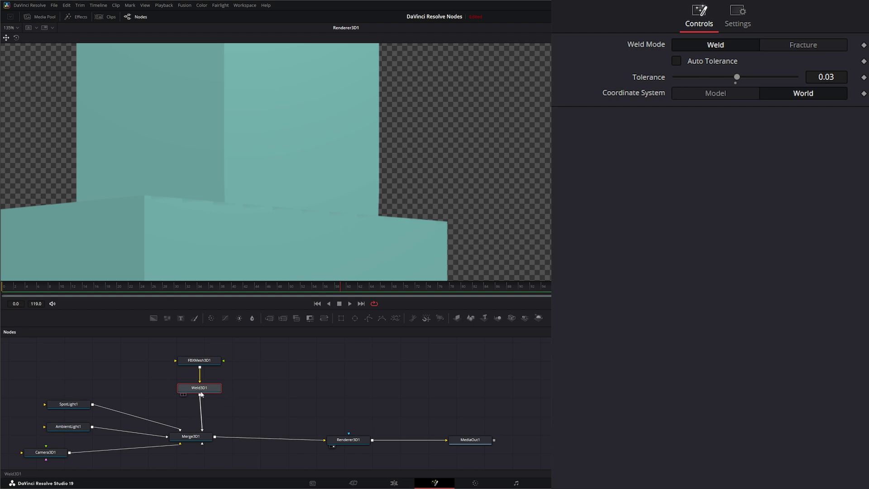
pyautogui.moveTo(200, 390); pyautogui.dragTo(281, 364)
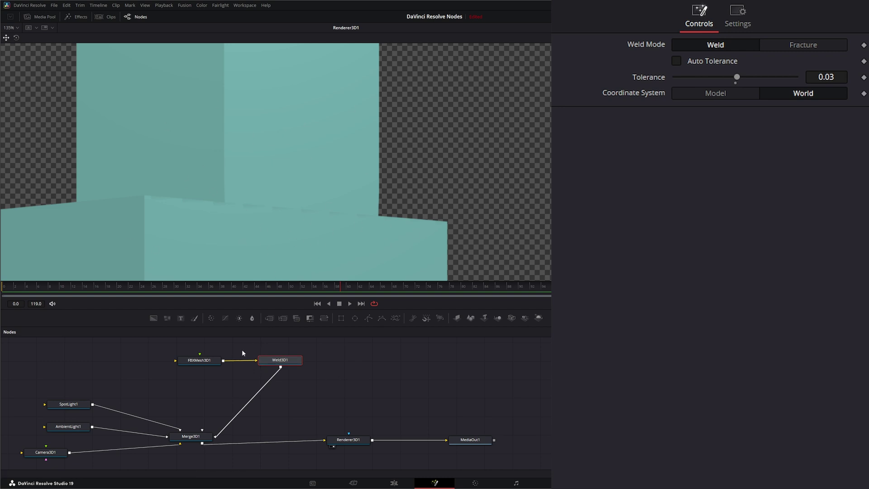
# Select Weld3D1 and shift it slightly left, next to FBXMesh3D1.
pyautogui.moveTo(240, 345); pyautogui.dragTo(330, 386)
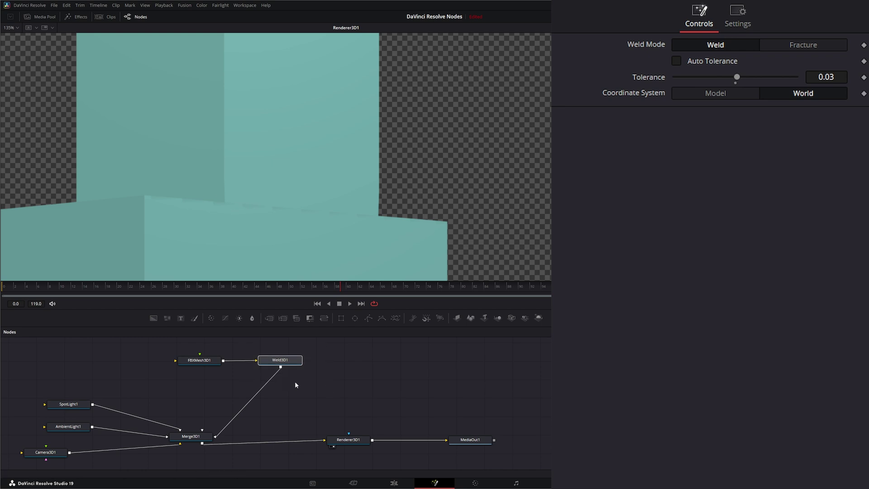
pyautogui.moveTo(278, 363); pyautogui.dragTo(275, 363)
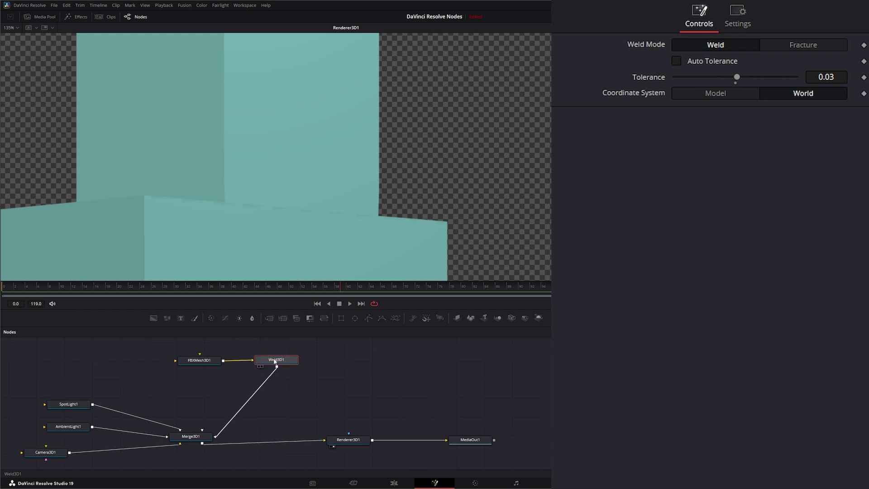